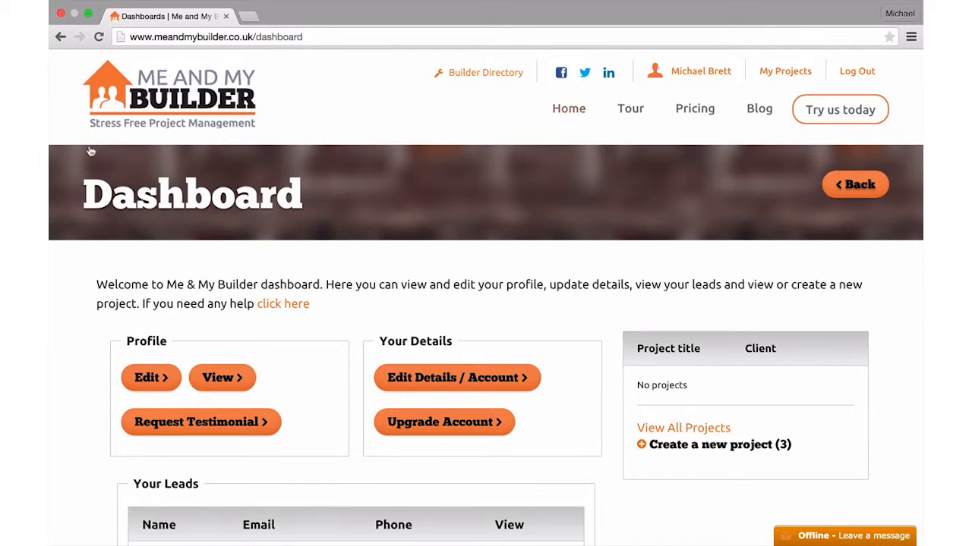
Create a new project named Kitchen Extension and fill in the client's name, email address, postal address and phone number.
{"action": "scroll", "coordinate": [641, 270], "scroll_direction": "down", "scroll_amount": 3}
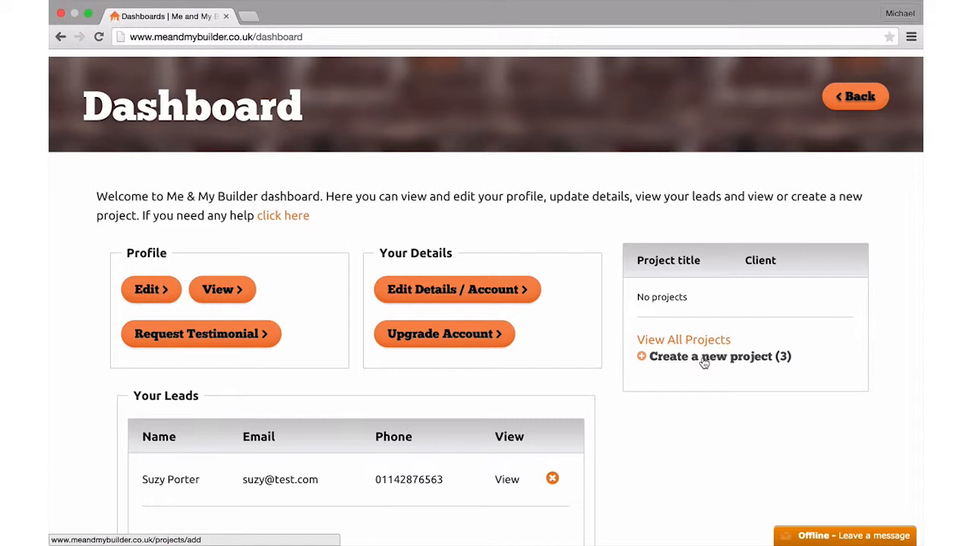
{"action": "left_click", "coordinate": [704, 364]}
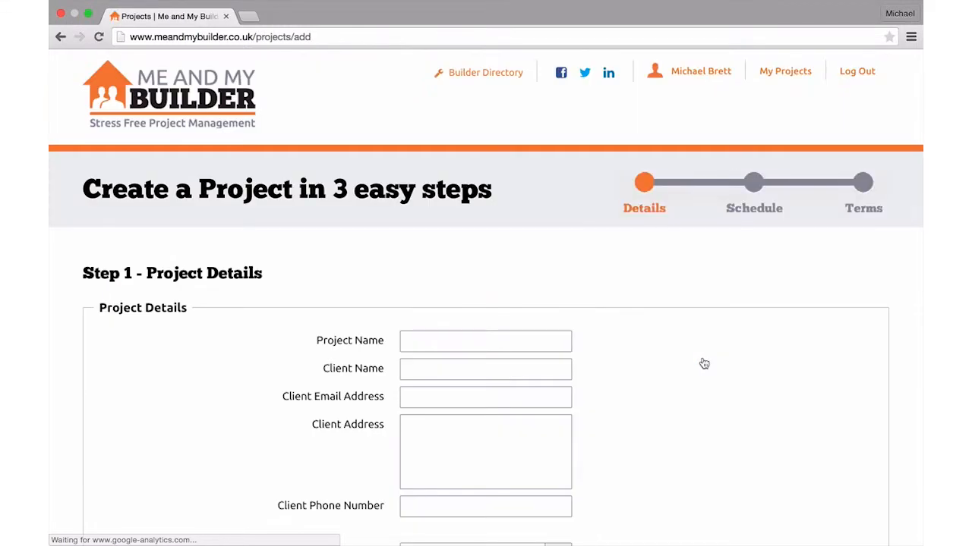
{"action": "scroll", "coordinate": [705, 363], "scroll_direction": "down", "scroll_amount": 2}
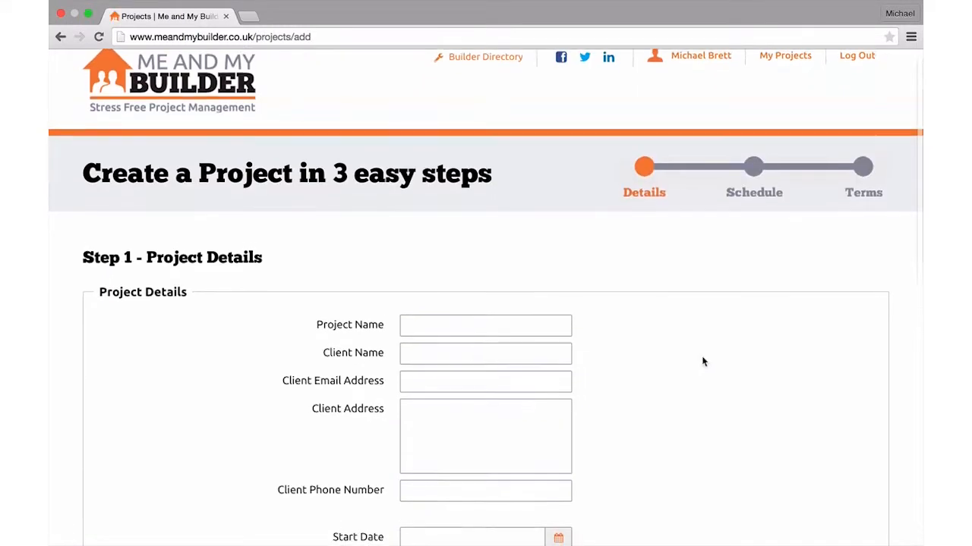
{"action": "scroll", "coordinate": [703, 362], "scroll_direction": "down", "scroll_amount": 5}
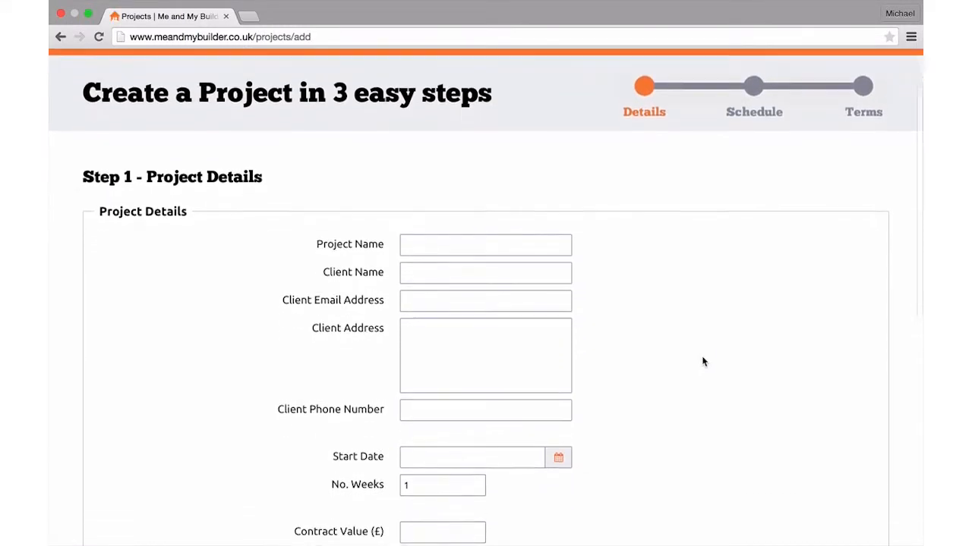
{"action": "scroll", "coordinate": [703, 362], "scroll_direction": "up", "scroll_amount": 6}
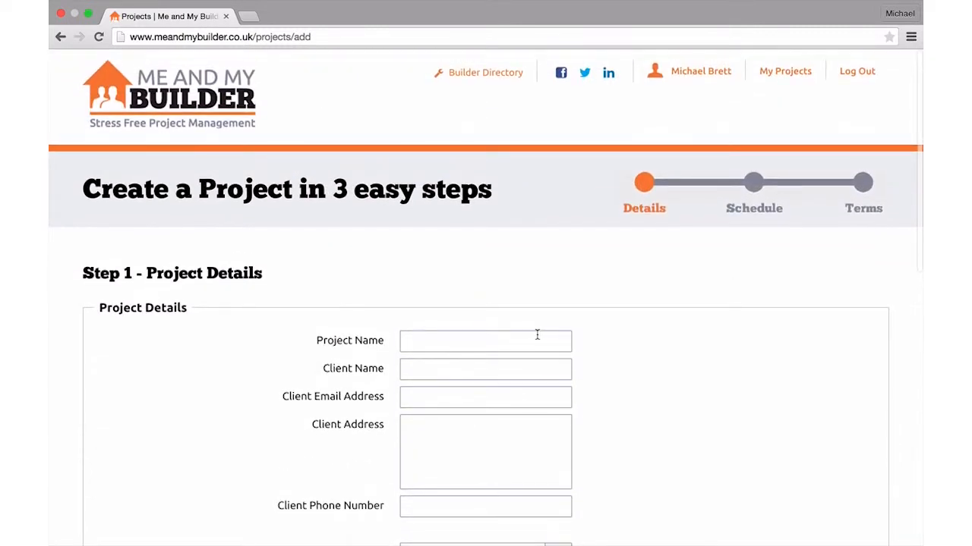
{"action": "left_click", "coordinate": [536, 335]}
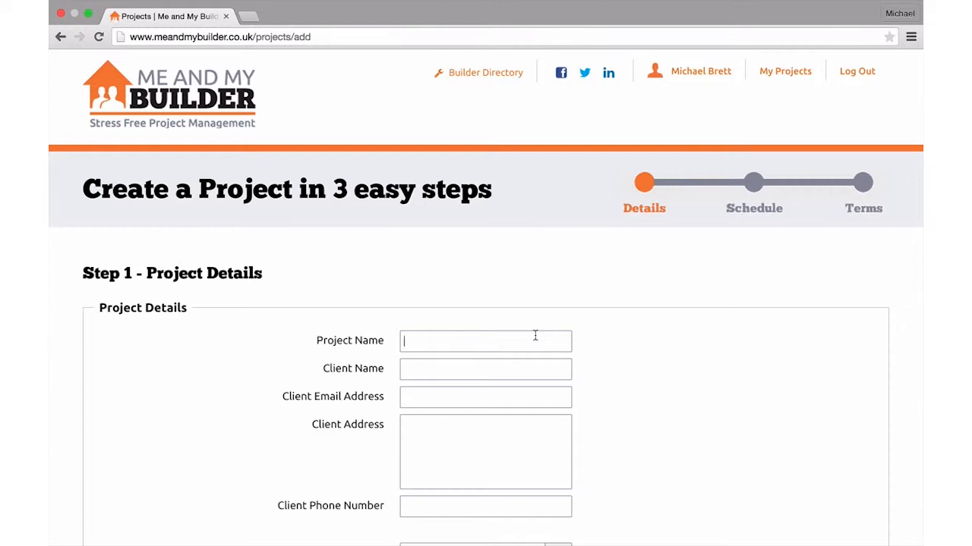
{"action": "type", "text": "Kitchen Extension"}
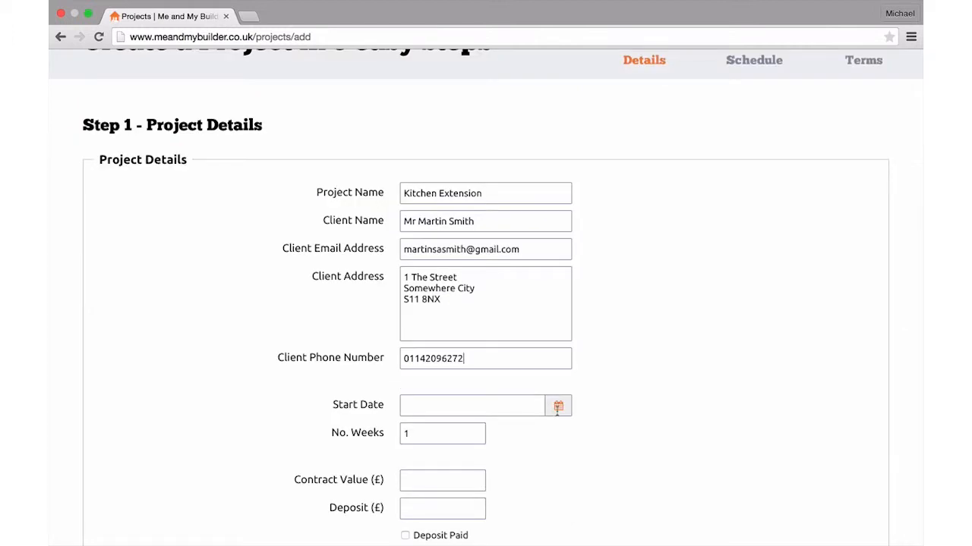
Set the project's start date to 01/06/2015 and its duration to 8 weeks.
{"action": "left_click", "coordinate": [558, 408]}
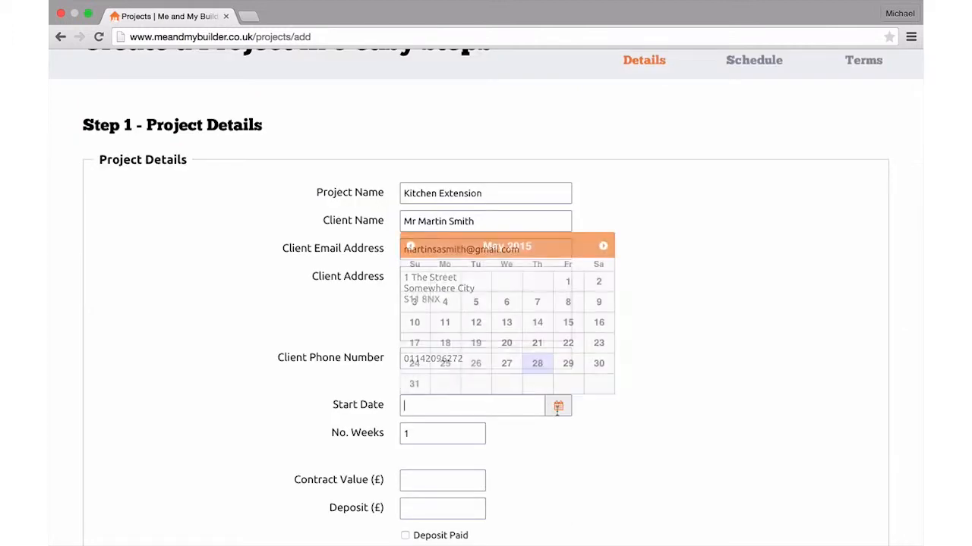
{"action": "left_click", "coordinate": [602, 255]}
{"action": "left_click", "coordinate": [451, 283]}
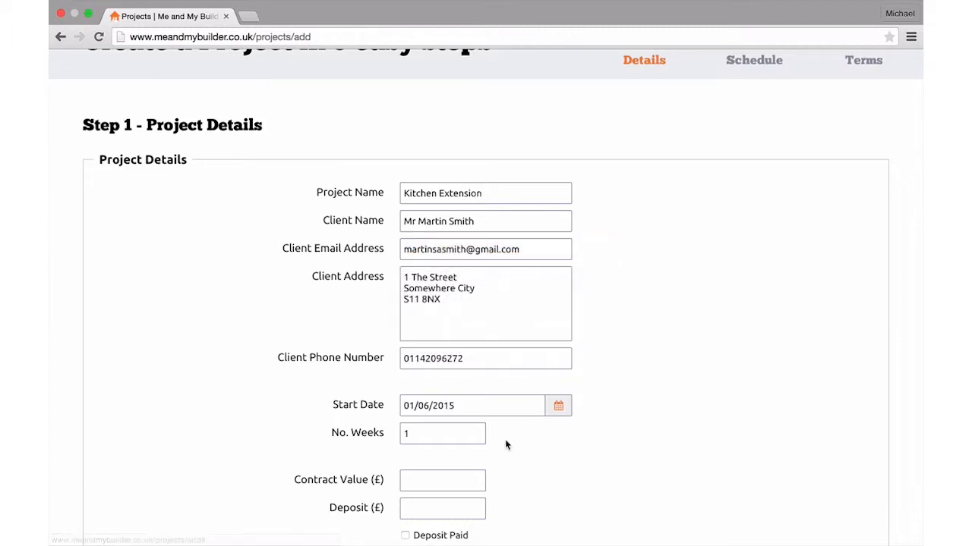
{"action": "left_click", "coordinate": [418, 434]}
{"action": "key", "text": "BackSpace"}
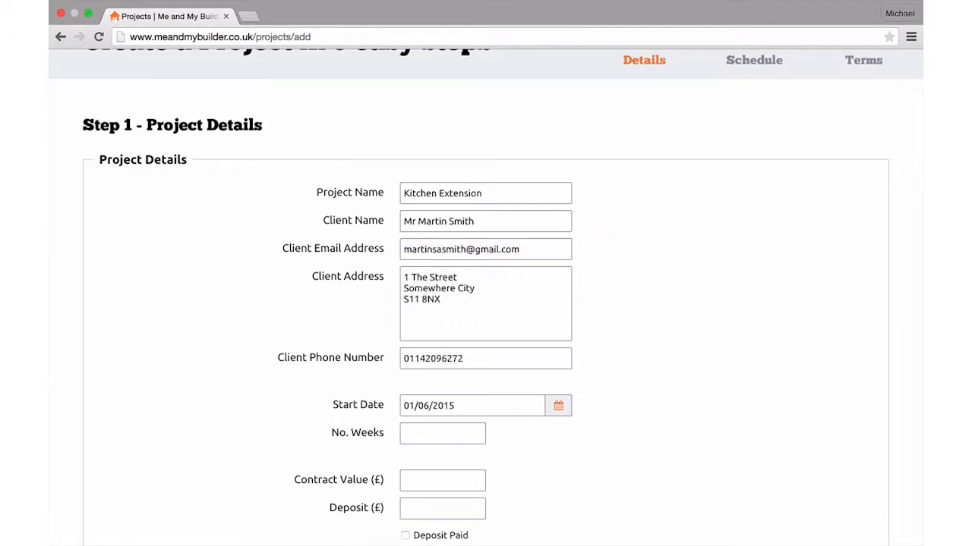
{"action": "type", "text": "8"}
Enter a contract value of £35000 and a deposit of £3500, leaving the deposit marked as unpaid.
{"action": "scroll", "coordinate": [525, 438], "scroll_direction": "down", "scroll_amount": 1}
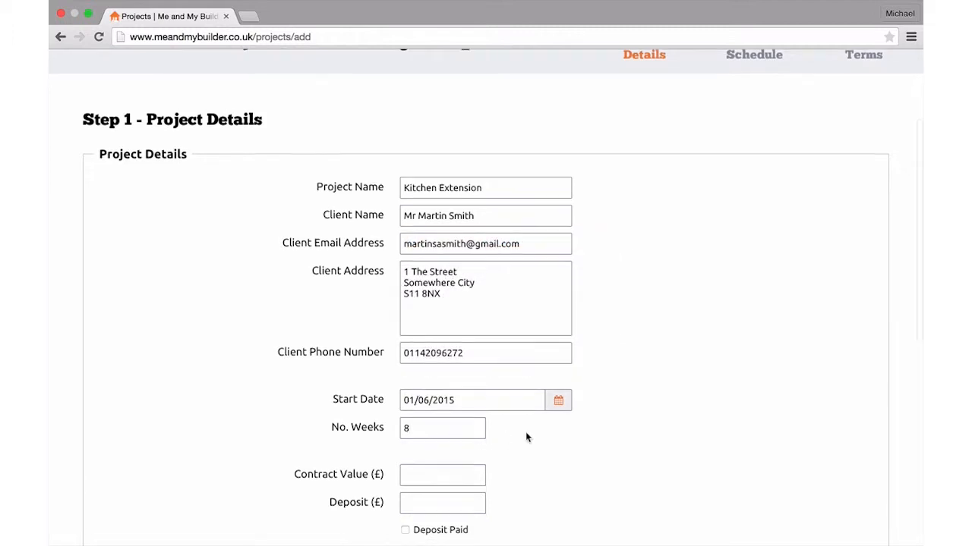
{"action": "scroll", "coordinate": [525, 437], "scroll_direction": "down", "scroll_amount": 2}
{"action": "left_click", "coordinate": [462, 389]}
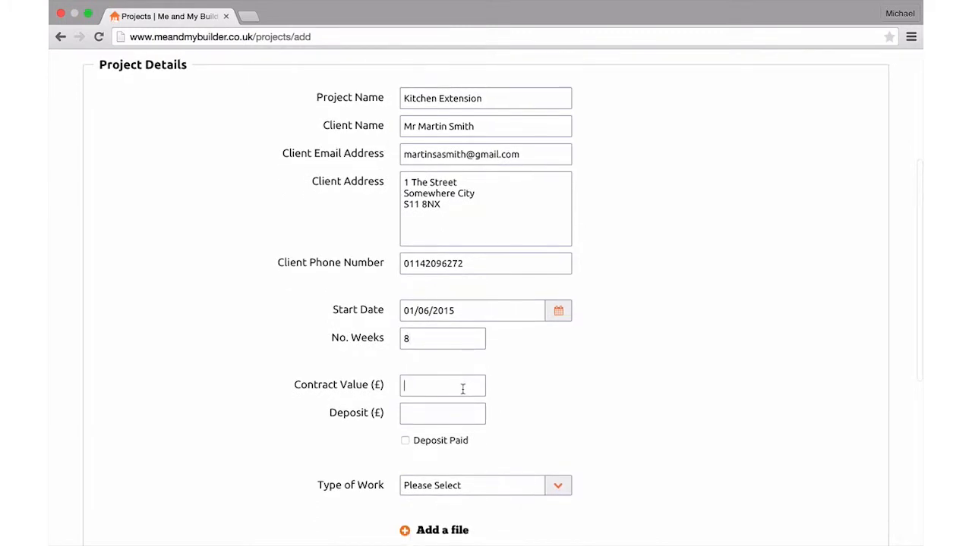
{"action": "type", "text": "35000"}
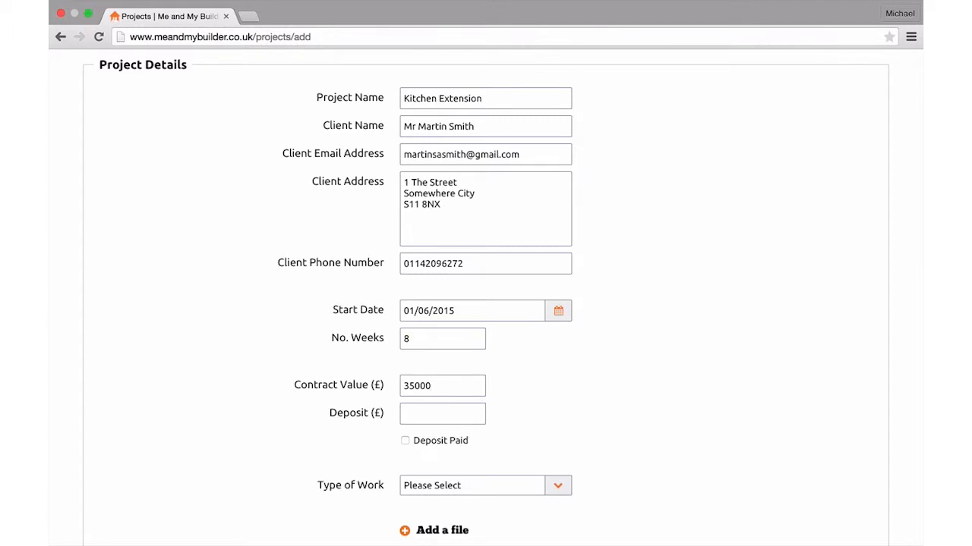
{"action": "left_click", "coordinate": [460, 417]}
{"action": "type", "text": "3500"}
{"action": "left_click", "coordinate": [405, 441]}
{"action": "left_click", "coordinate": [404, 441]}
Choose Single storey extension as the type of work and proceed to the project schedule.
{"action": "scroll", "coordinate": [661, 442], "scroll_direction": "down", "scroll_amount": 2}
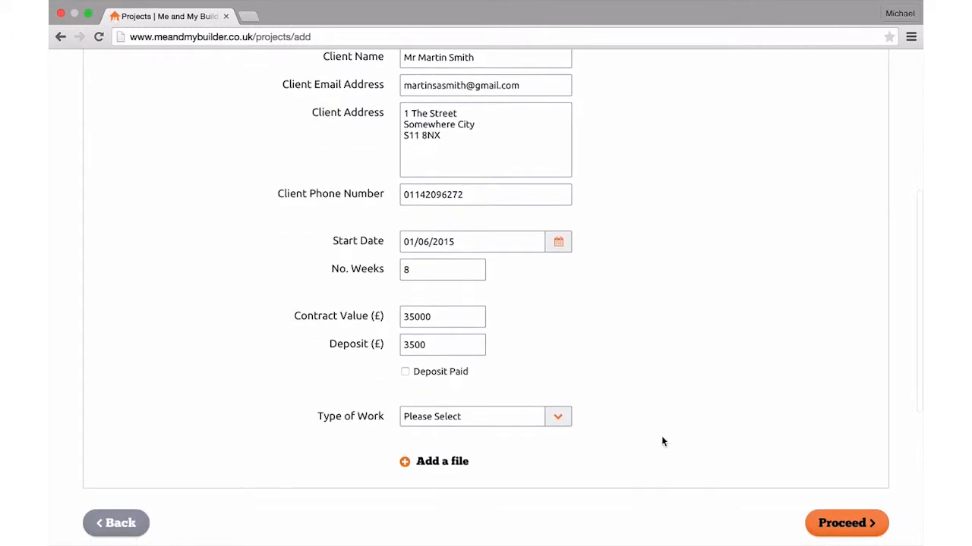
{"action": "left_click", "coordinate": [568, 417]}
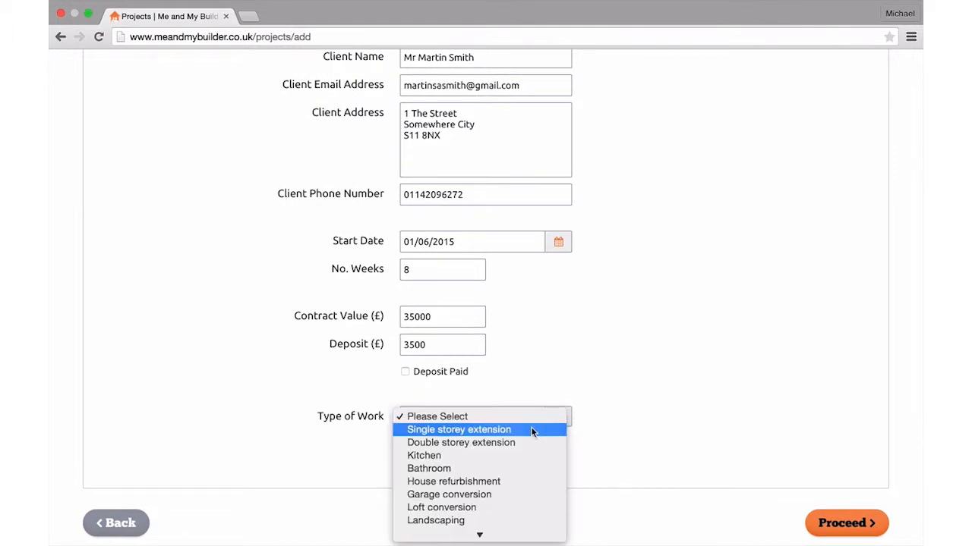
{"action": "left_click", "coordinate": [532, 430]}
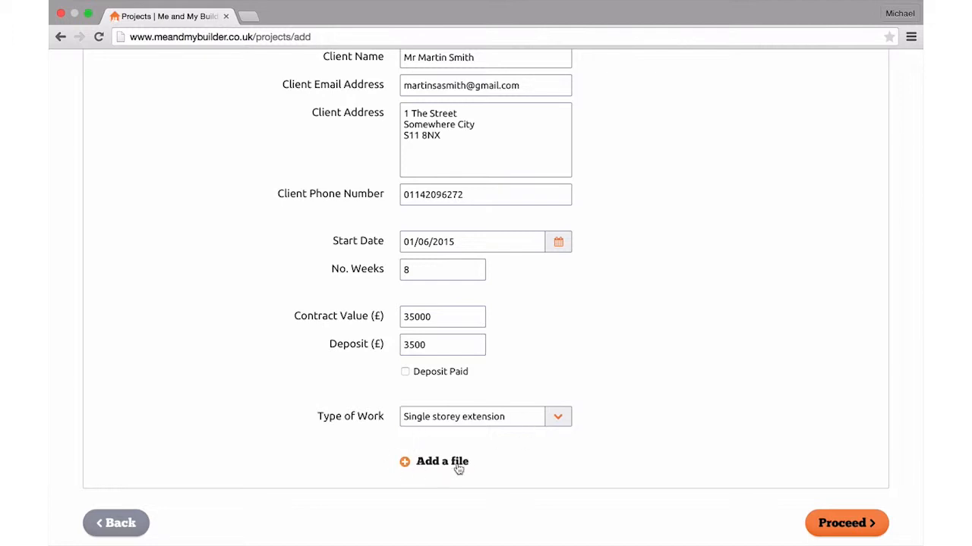
{"action": "scroll", "coordinate": [635, 396], "scroll_direction": "down", "scroll_amount": 1}
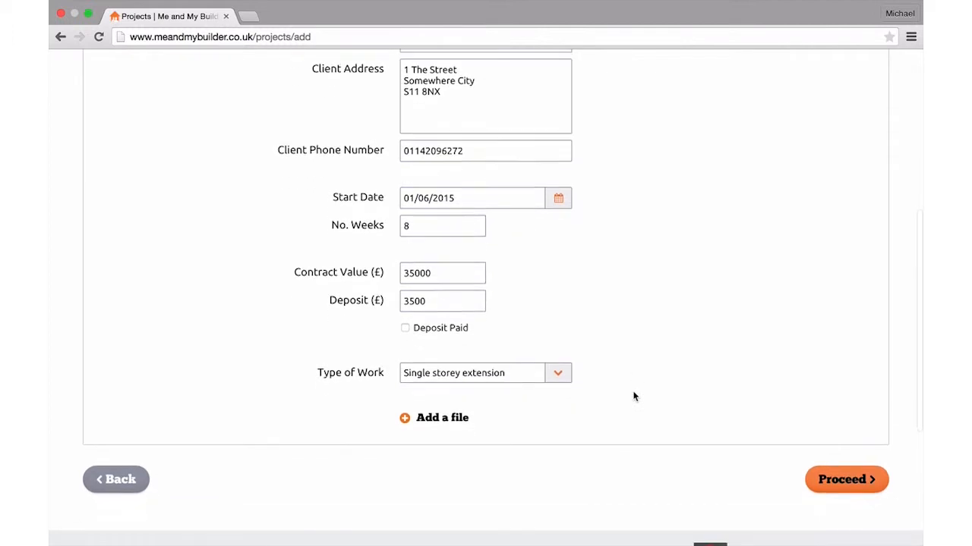
{"action": "scroll", "coordinate": [634, 396], "scroll_direction": "down", "scroll_amount": 1}
{"action": "left_click", "coordinate": [841, 454]}
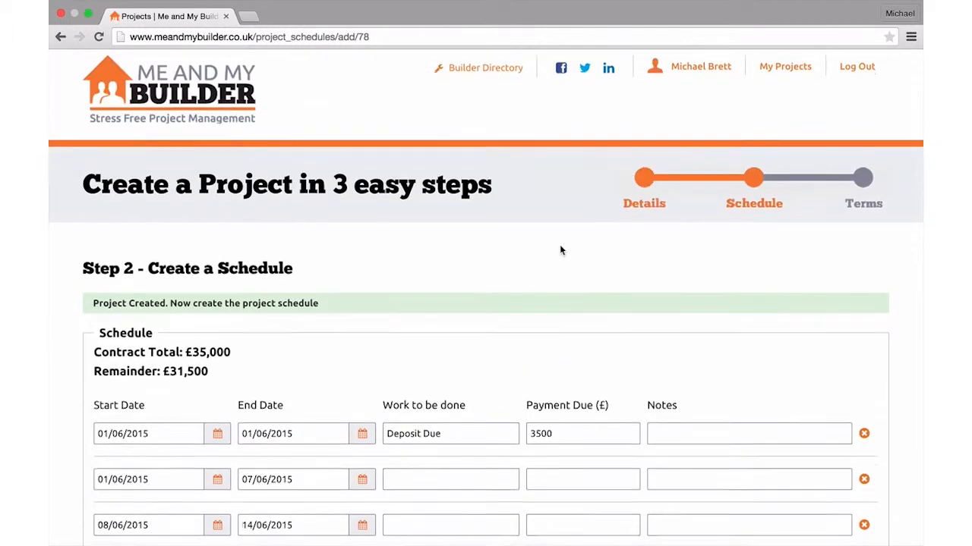
Review the weekly schedule dates and pick 07/06/2015 as the end date of the first work week.
{"action": "scroll", "coordinate": [560, 250], "scroll_direction": "down", "scroll_amount": 3}
{"action": "scroll", "coordinate": [560, 250], "scroll_direction": "down", "scroll_amount": 1}
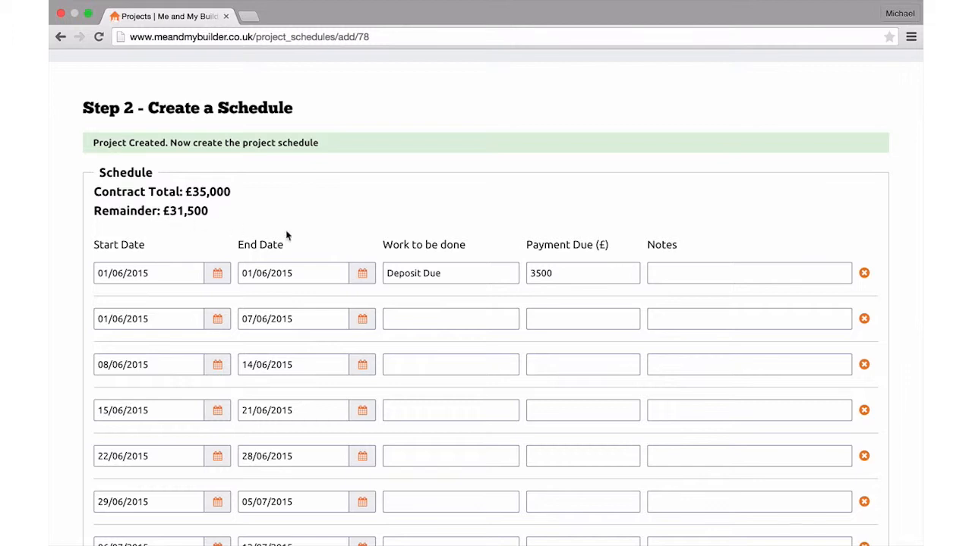
{"action": "scroll", "coordinate": [220, 266], "scroll_direction": "down", "scroll_amount": 5}
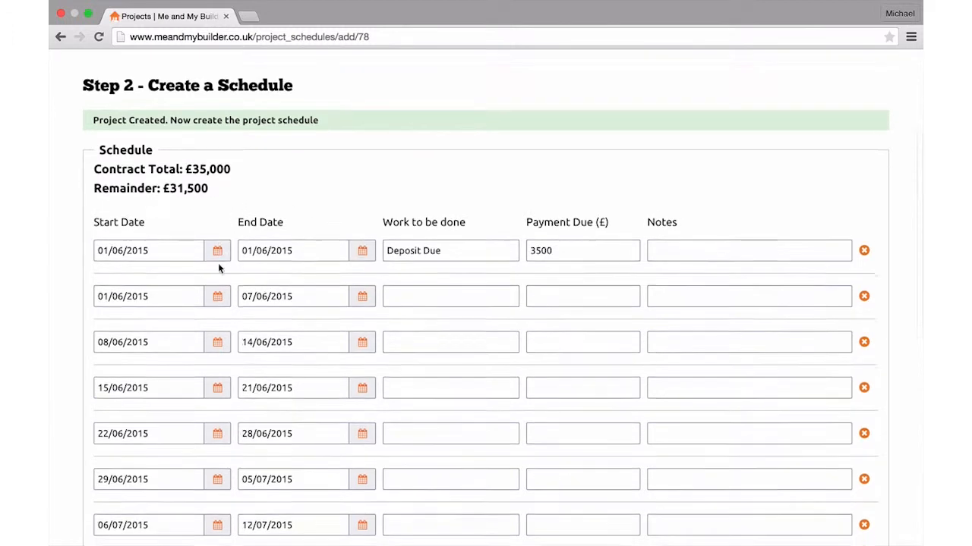
{"action": "scroll", "coordinate": [219, 270], "scroll_direction": "up", "scroll_amount": 3}
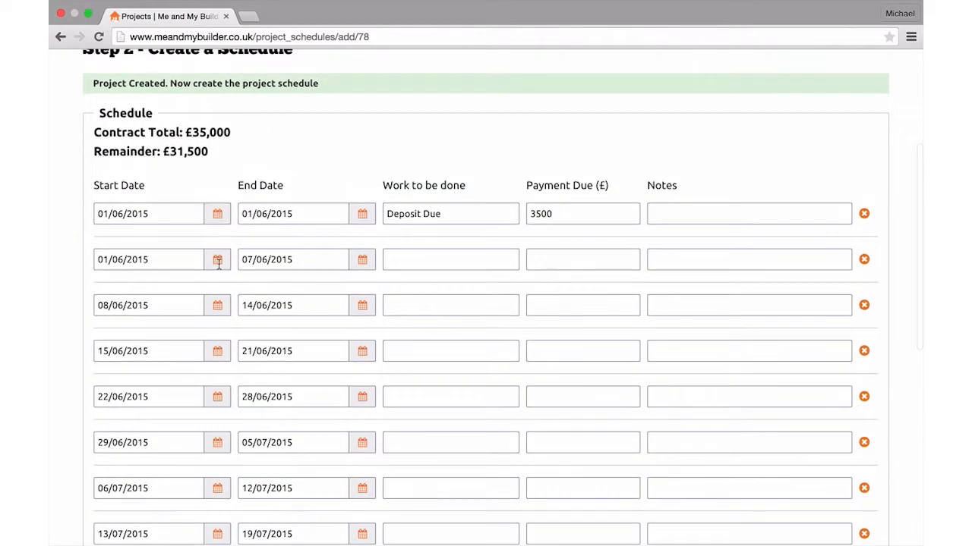
{"action": "left_click", "coordinate": [221, 260]}
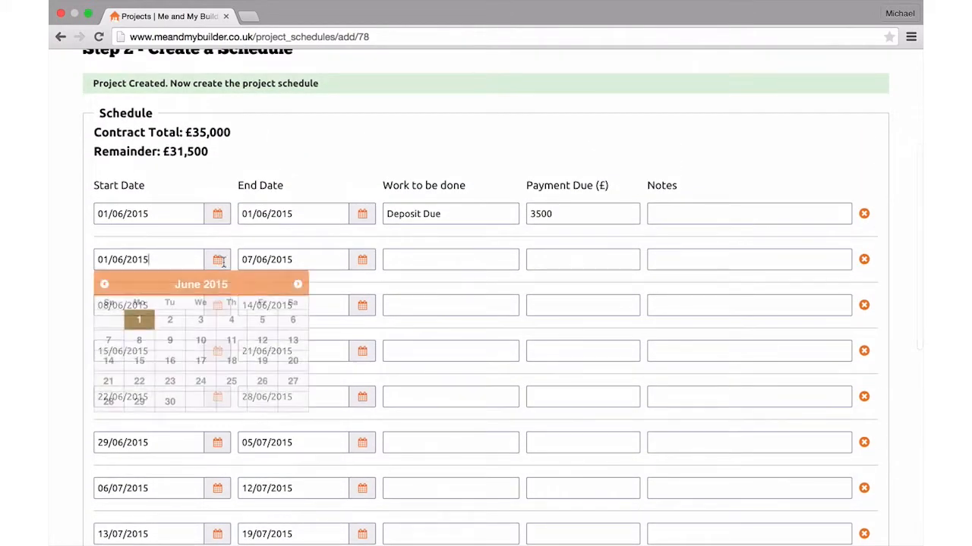
{"action": "left_click", "coordinate": [362, 260]}
{"action": "left_click", "coordinate": [258, 345]}
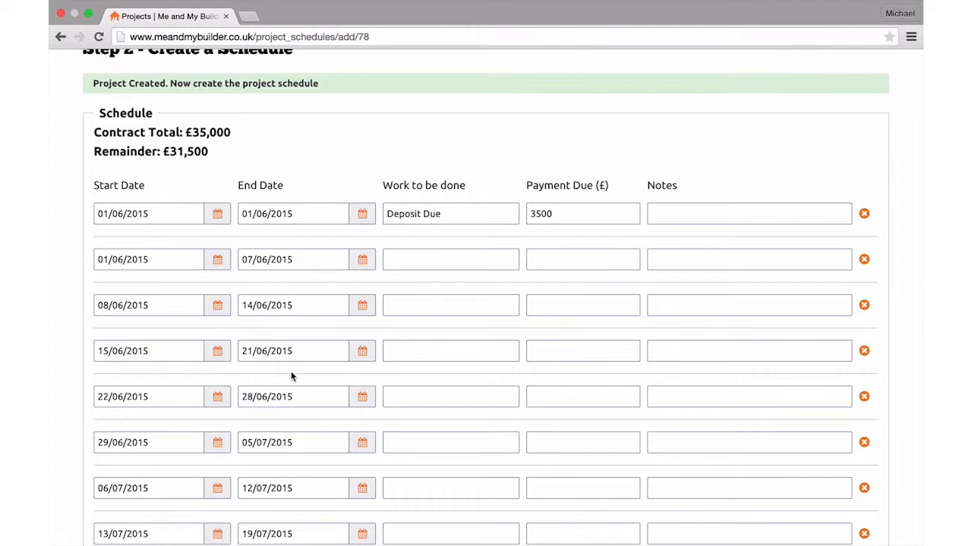
Describe the work for all eight weekly rows, from site setup and foundations through walls, roof, first fix, plastering and kitchen to "Snagging and finishes".
{"action": "left_click", "coordinate": [430, 261]}
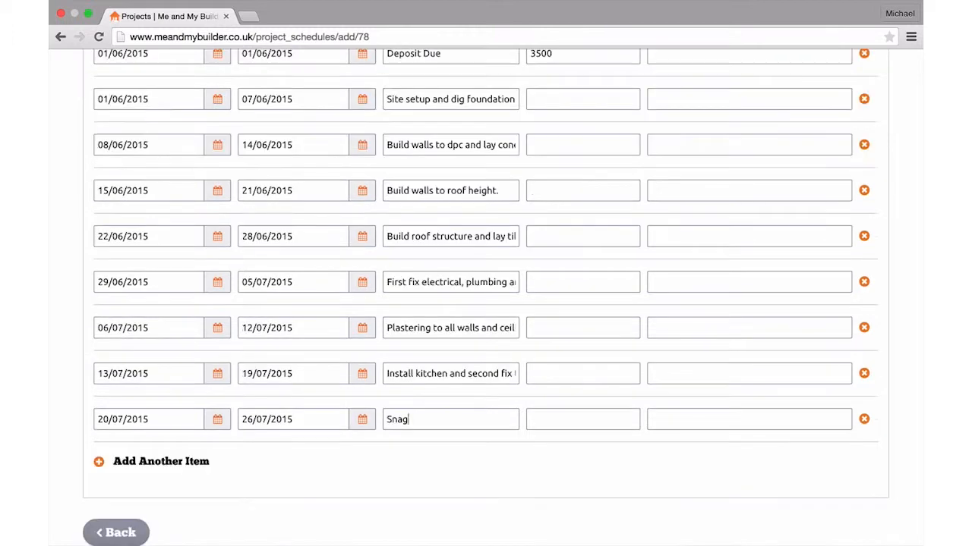
{"action": "type", "text": "ging and finishes"}
{"action": "scroll", "coordinate": [599, 304], "scroll_direction": "down", "scroll_amount": 1}
Enter payments due of £9000, £10000, £5000, £6000 and £1500 for the weeks starting 01/06, 15/06, 22/06, 06/07 and 20/07.
{"action": "scroll", "coordinate": [600, 305], "scroll_direction": "up", "scroll_amount": 2}
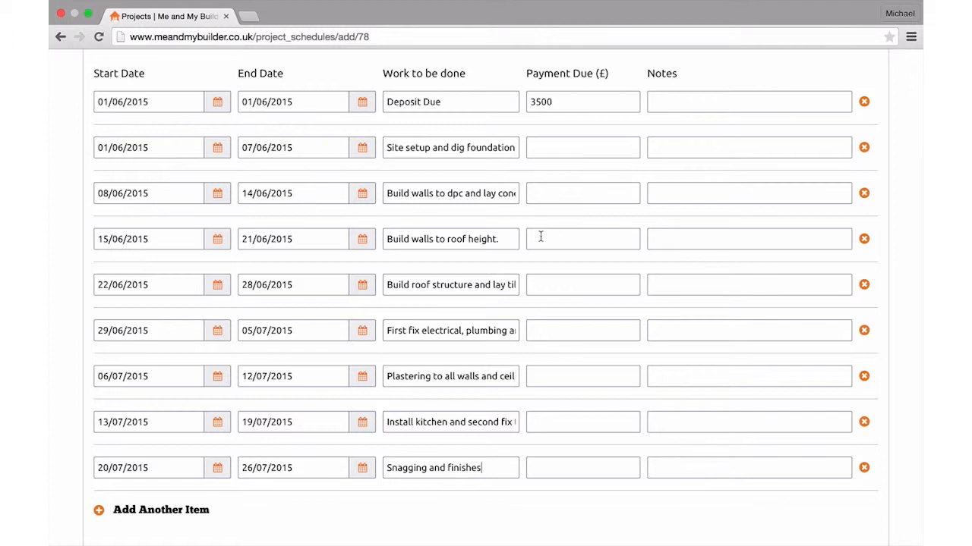
{"action": "left_click", "coordinate": [572, 148]}
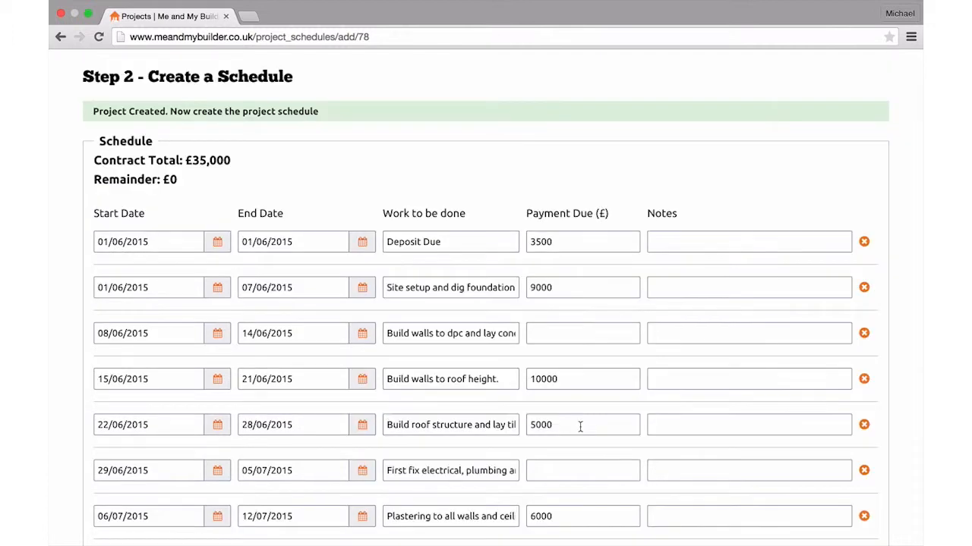
{"action": "scroll", "coordinate": [581, 426], "scroll_direction": "down", "scroll_amount": 2}
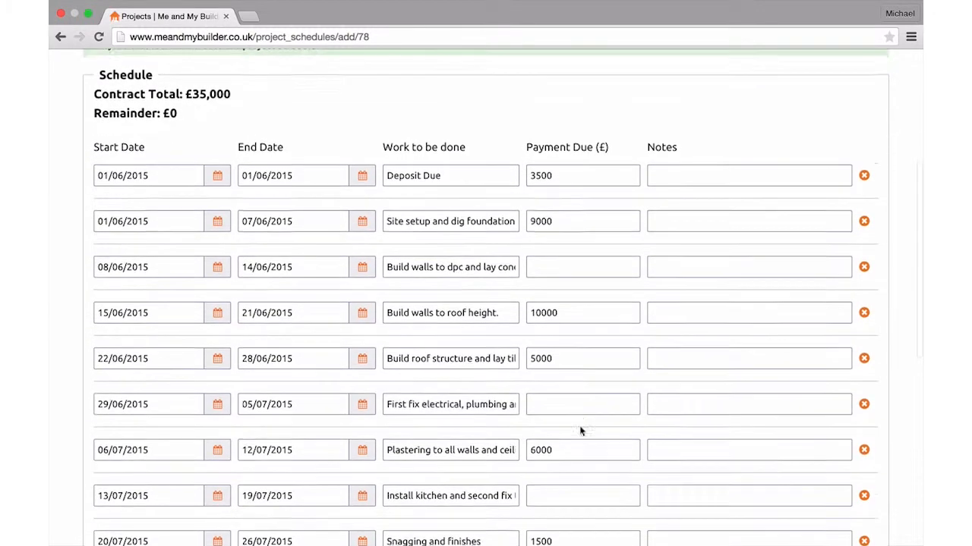
{"action": "scroll", "coordinate": [581, 429], "scroll_direction": "down", "scroll_amount": 2}
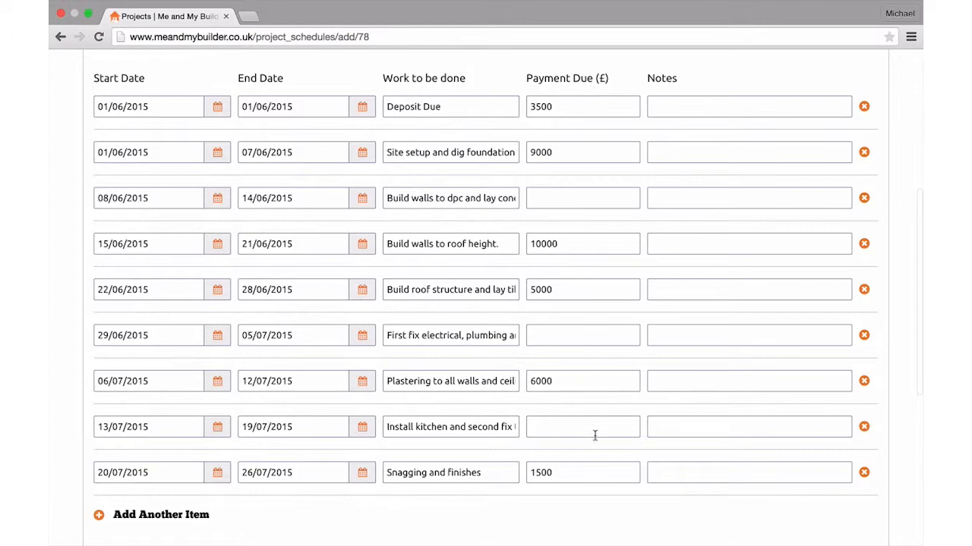
{"action": "scroll", "coordinate": [585, 428], "scroll_direction": "up", "scroll_amount": 2}
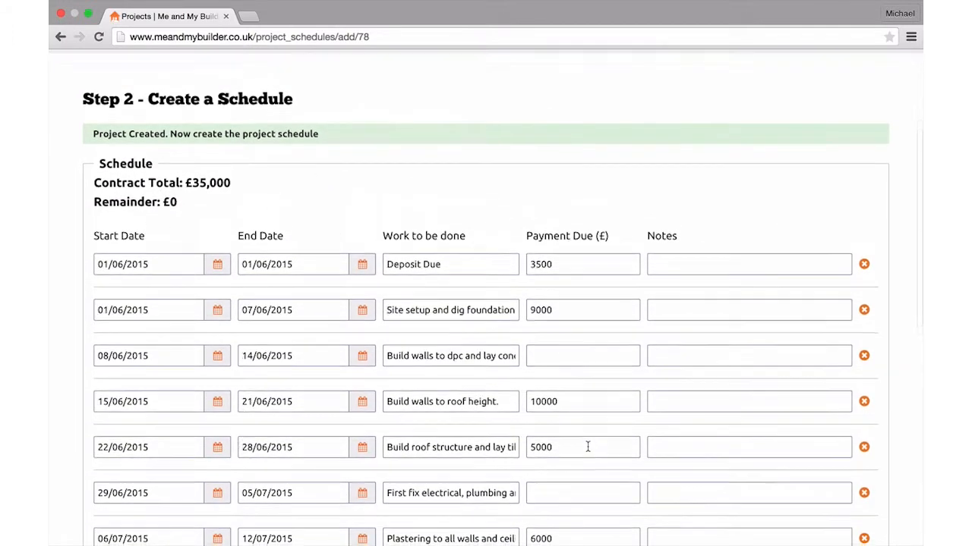
Add the note "Building inspector to visit." to the site setup and foundations week.
{"action": "scroll", "coordinate": [588, 447], "scroll_direction": "down", "scroll_amount": 4}
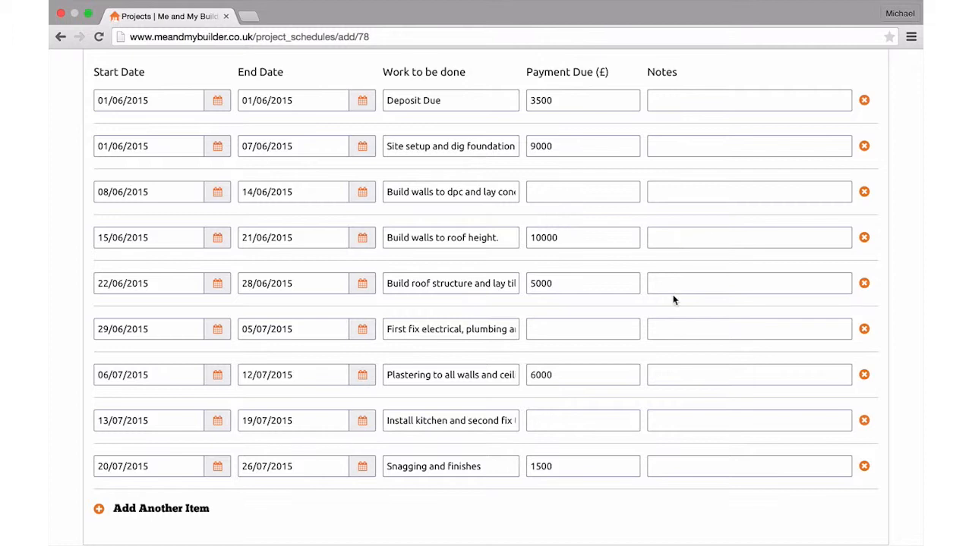
{"action": "left_click", "coordinate": [676, 146]}
{"action": "type", "text": "Building insp"}
{"action": "key", "text": "BackSpace"}
{"action": "type", "text": "pector to "}
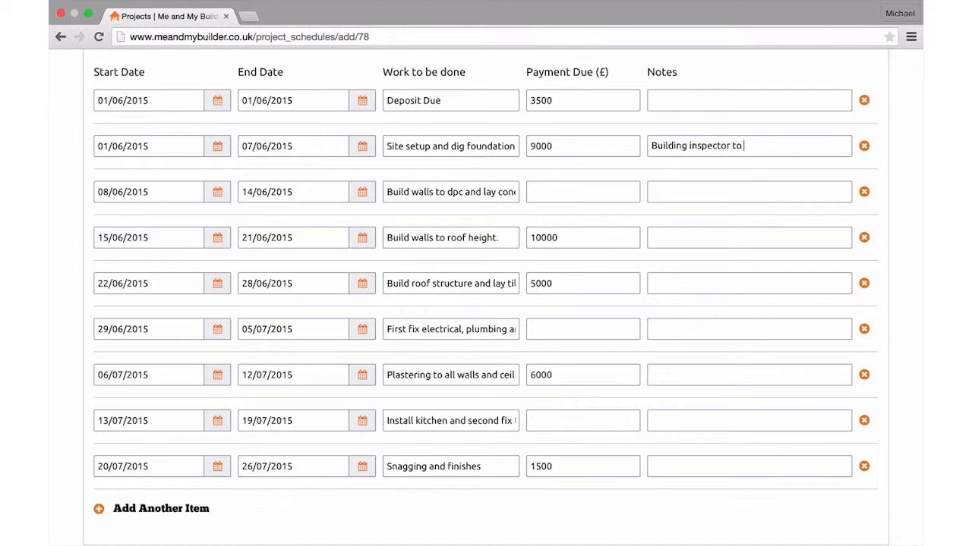
{"action": "type", "text": "visit."}
Submit the completed schedule and go on to the contract terms of the project.
{"action": "scroll", "coordinate": [713, 222], "scroll_direction": "down", "scroll_amount": 3}
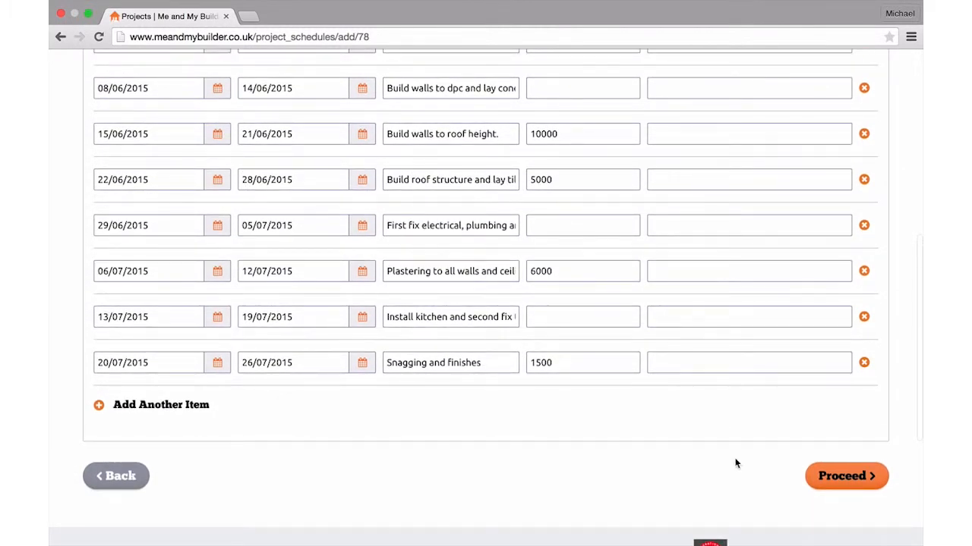
{"action": "left_click", "coordinate": [827, 475]}
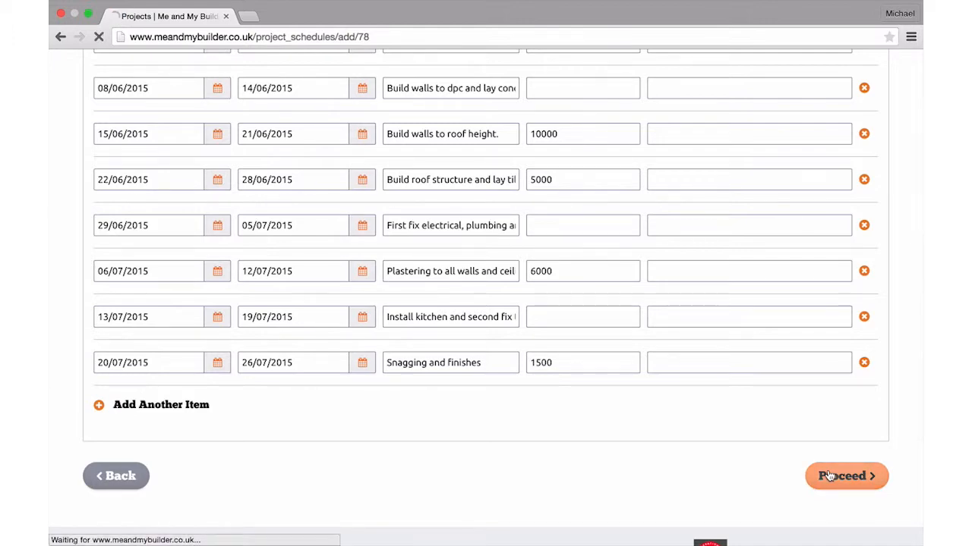
{"action": "scroll", "coordinate": [830, 476], "scroll_direction": "down", "scroll_amount": 3}
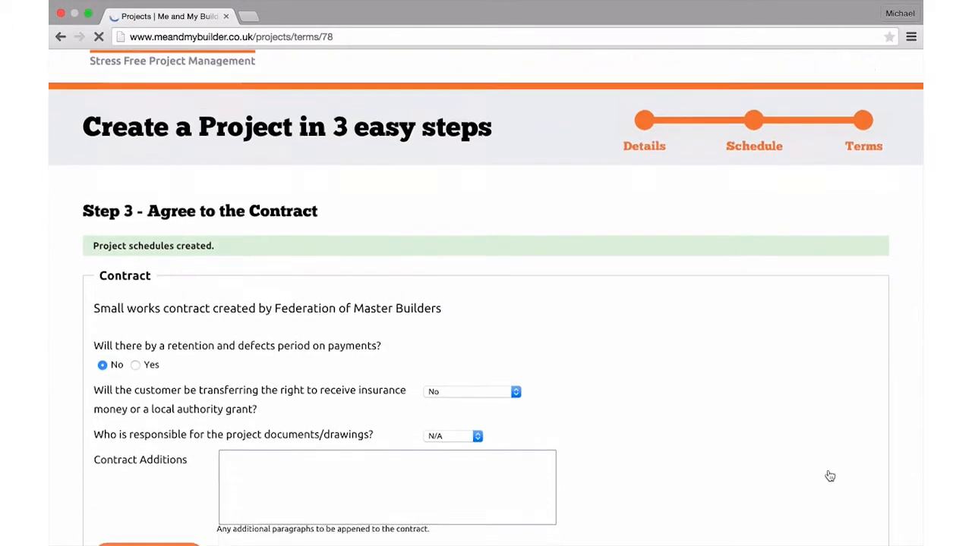
{"action": "scroll", "coordinate": [829, 476], "scroll_direction": "down", "scroll_amount": 2}
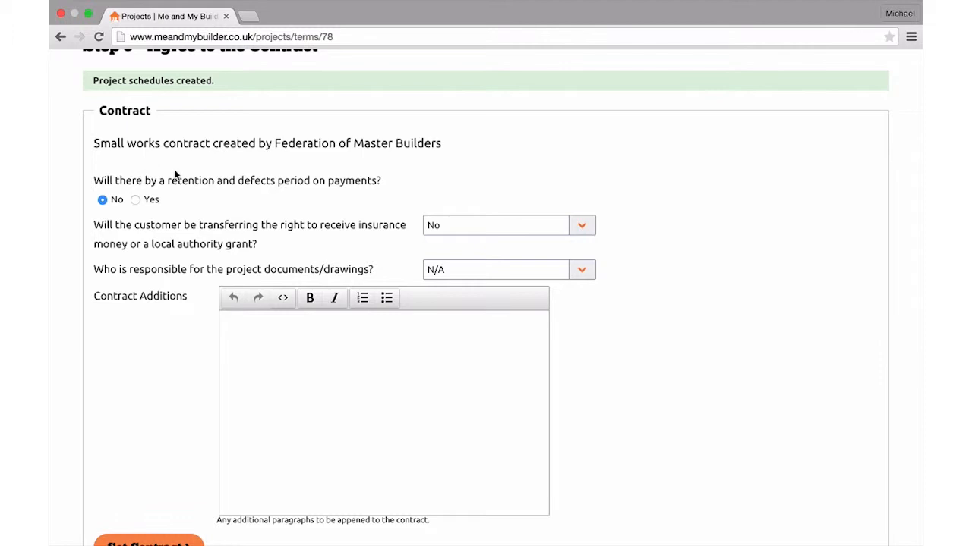
Examine the contract options for payment retention, transfer of insurance money or local authority grant, and responsibility for project documents.
{"action": "scroll", "coordinate": [175, 173], "scroll_direction": "down", "scroll_amount": 1}
{"action": "scroll", "coordinate": [174, 173], "scroll_direction": "down", "scroll_amount": 2}
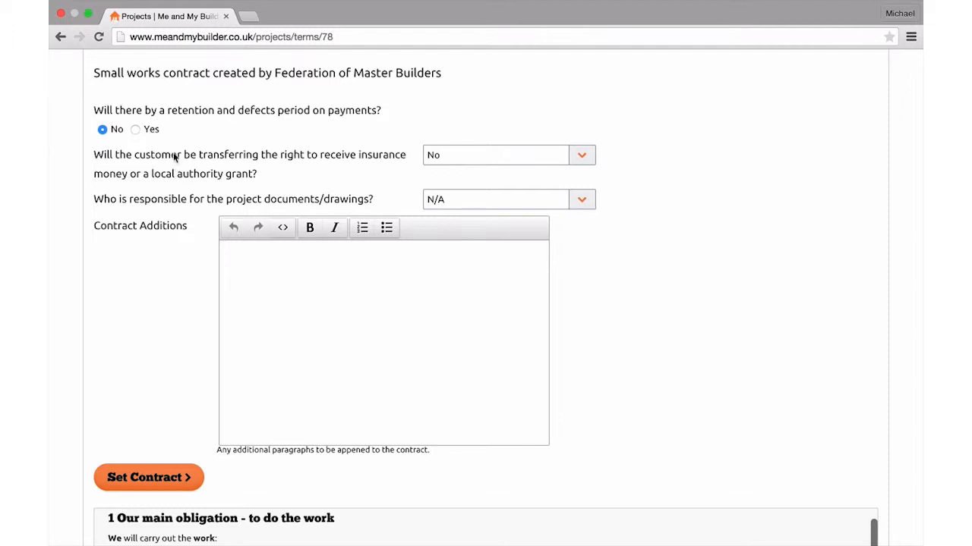
{"action": "scroll", "coordinate": [173, 152], "scroll_direction": "down", "scroll_amount": 2}
{"action": "scroll", "coordinate": [173, 153], "scroll_direction": "up", "scroll_amount": 2}
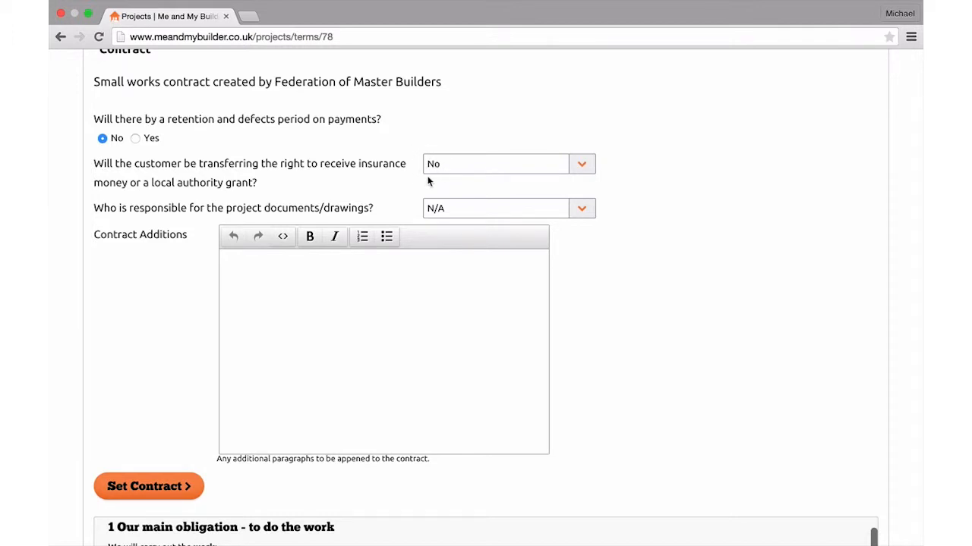
{"action": "left_click", "coordinate": [579, 165]}
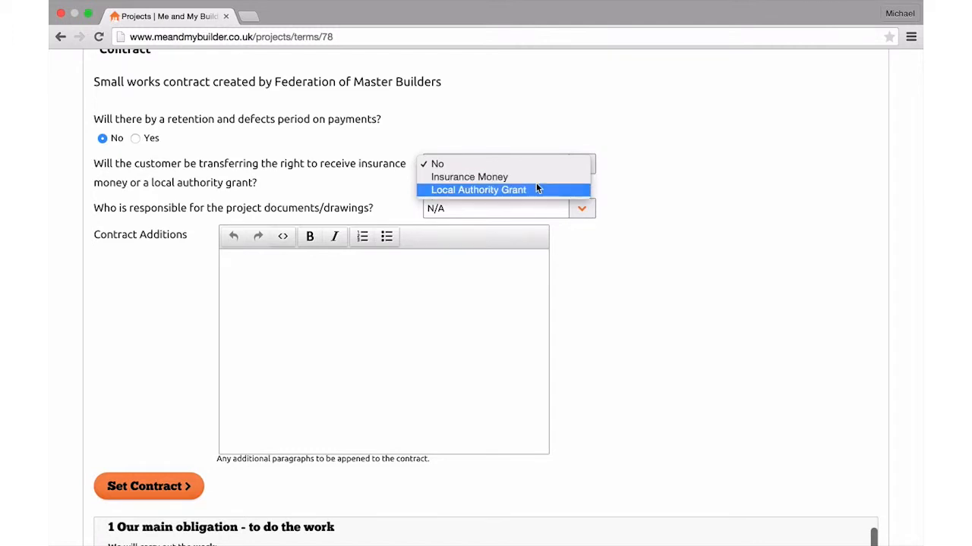
{"action": "left_click", "coordinate": [538, 131]}
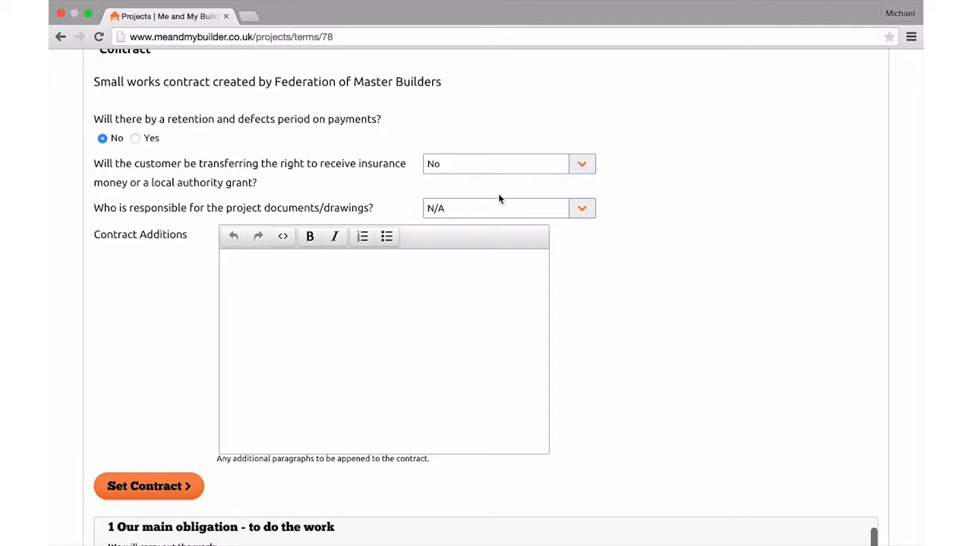
{"action": "left_click", "coordinate": [582, 208]}
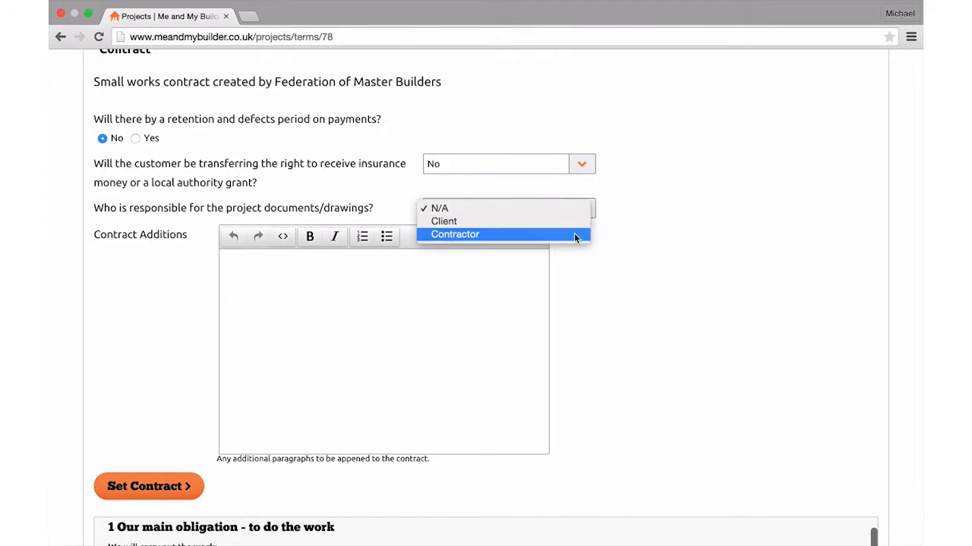
{"action": "left_click", "coordinate": [633, 226]}
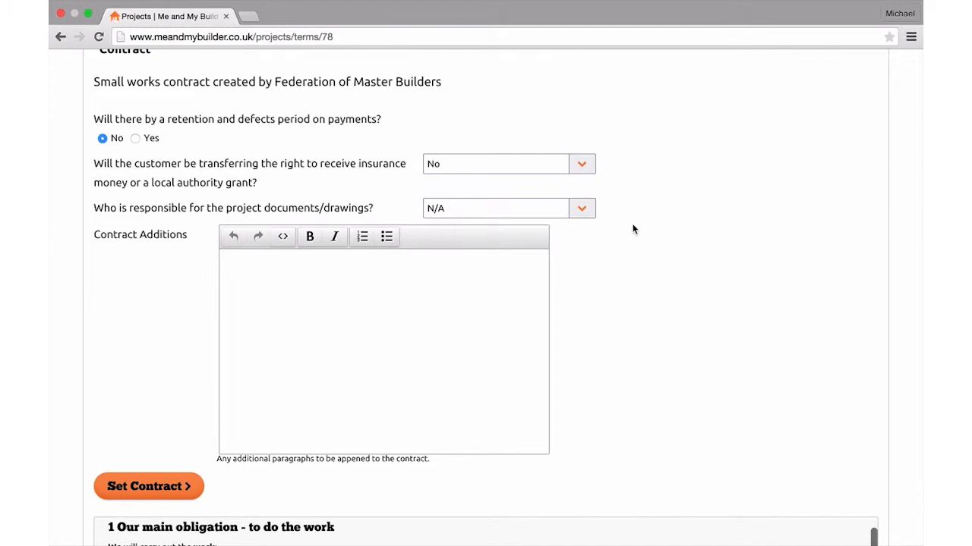
Look over the contract additions area and read the small works contract clauses on the main obligations and payments.
{"action": "left_click", "coordinate": [406, 260]}
{"action": "scroll", "coordinate": [599, 364], "scroll_direction": "down", "scroll_amount": 3}
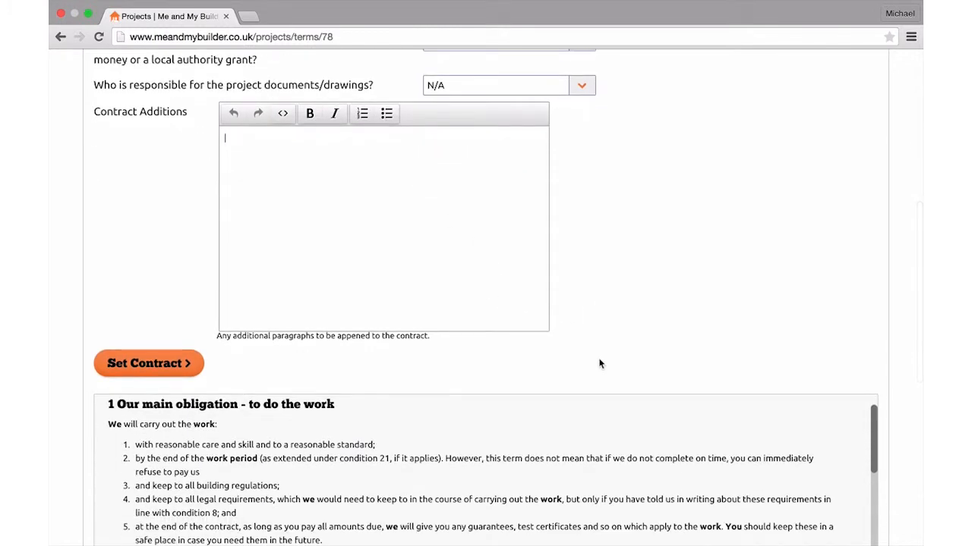
{"action": "scroll", "coordinate": [284, 338], "scroll_direction": "down", "scroll_amount": 5}
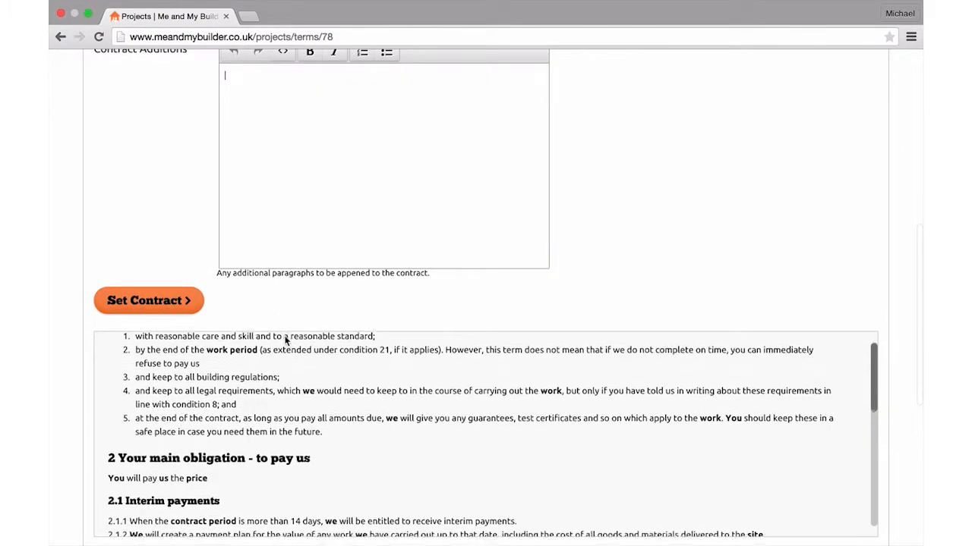
{"action": "scroll", "coordinate": [286, 340], "scroll_direction": "down", "scroll_amount": 5}
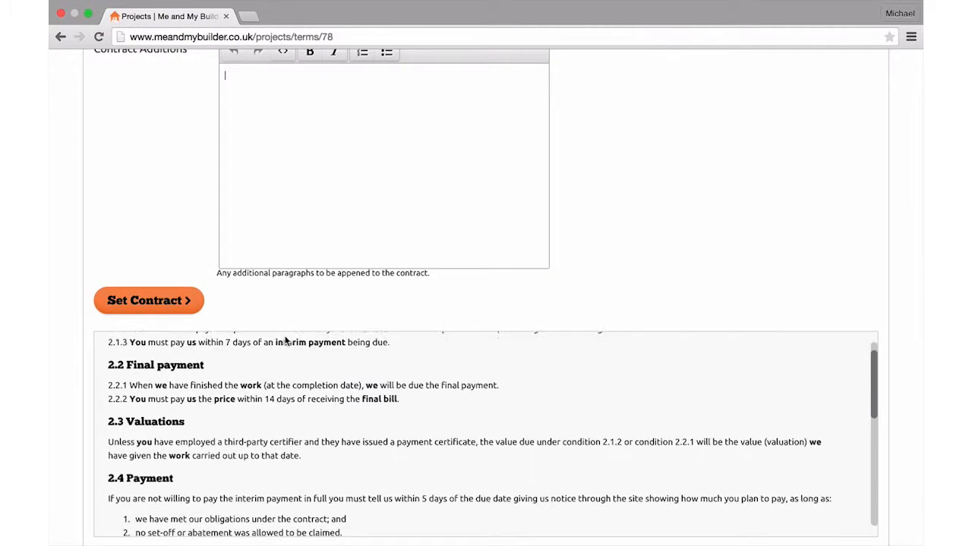
{"action": "scroll", "coordinate": [286, 340], "scroll_direction": "up", "scroll_amount": 6}
{"action": "scroll", "coordinate": [285, 340], "scroll_direction": "up", "scroll_amount": 10}
{"action": "scroll", "coordinate": [285, 341], "scroll_direction": "down", "scroll_amount": 12}
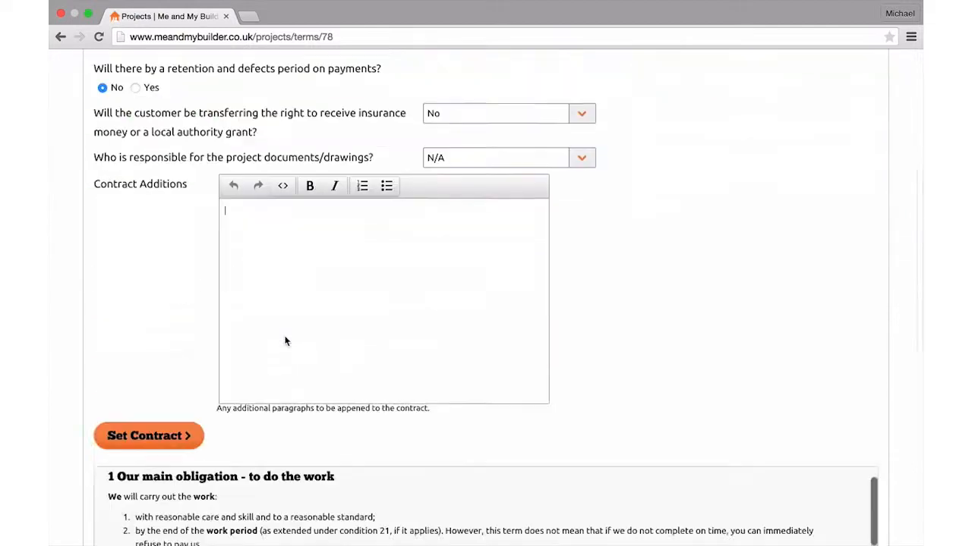
{"action": "scroll", "coordinate": [283, 338], "scroll_direction": "up", "scroll_amount": 5}
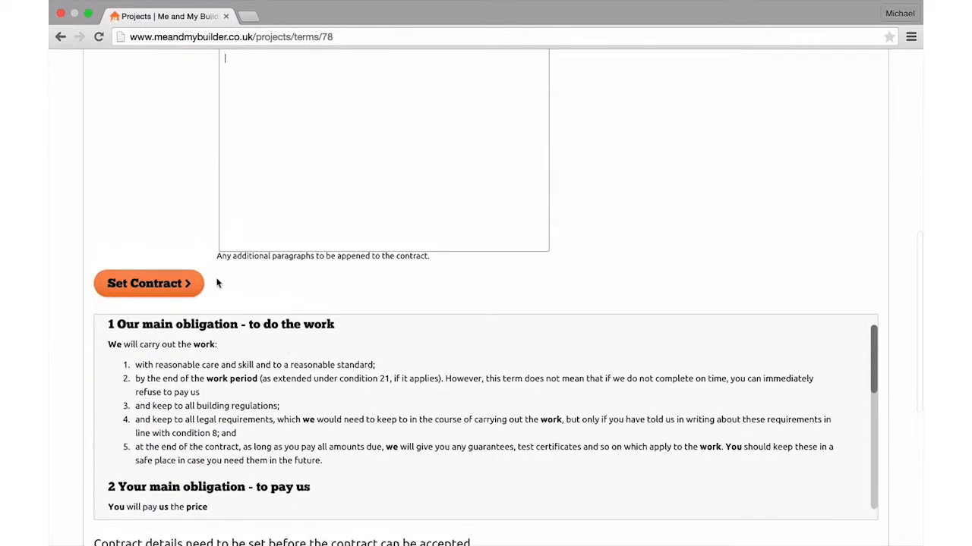
Set the contract with no retention, no insurance or grant transfer and N/A for drawings responsibility, and accept it.
{"action": "left_click", "coordinate": [178, 286]}
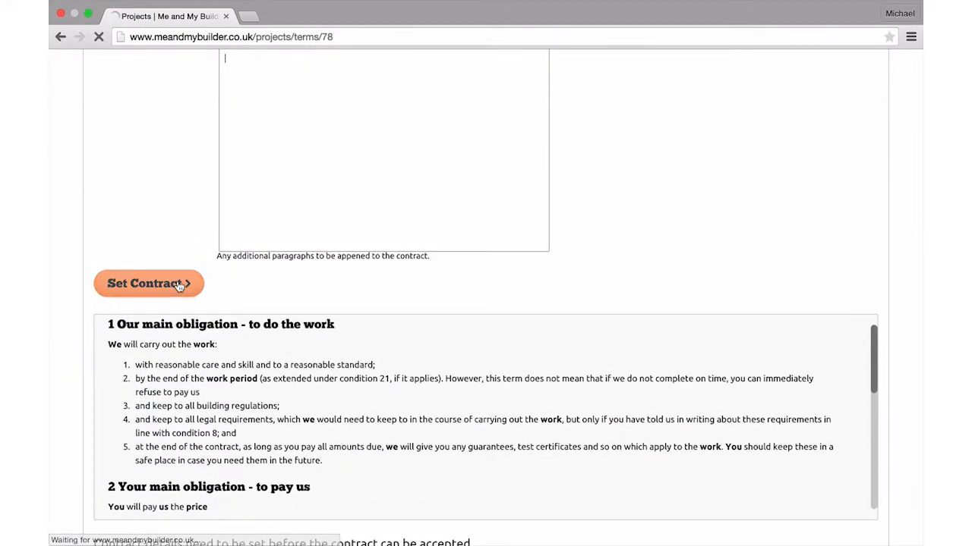
{"action": "scroll", "coordinate": [178, 286], "scroll_direction": "down", "scroll_amount": 5}
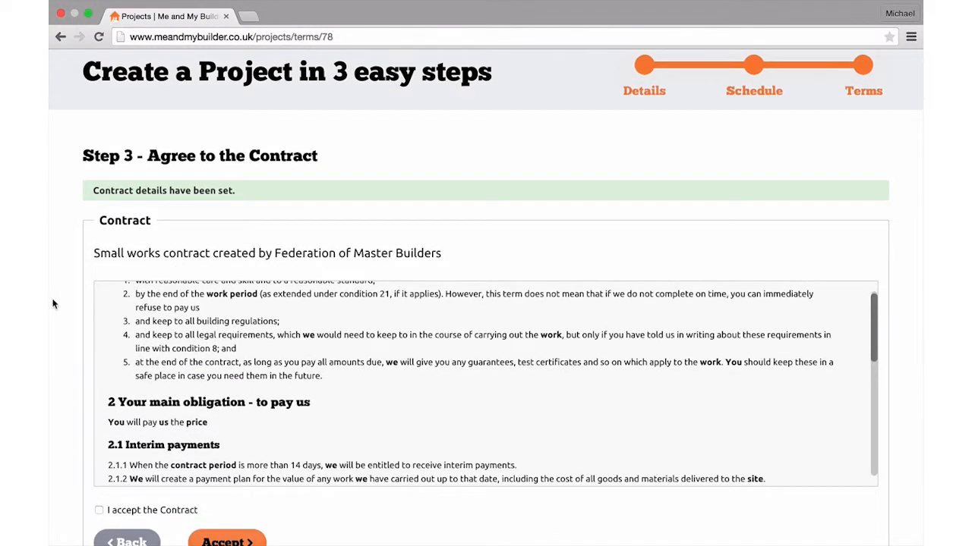
{"action": "scroll", "coordinate": [71, 303], "scroll_direction": "down", "scroll_amount": 3}
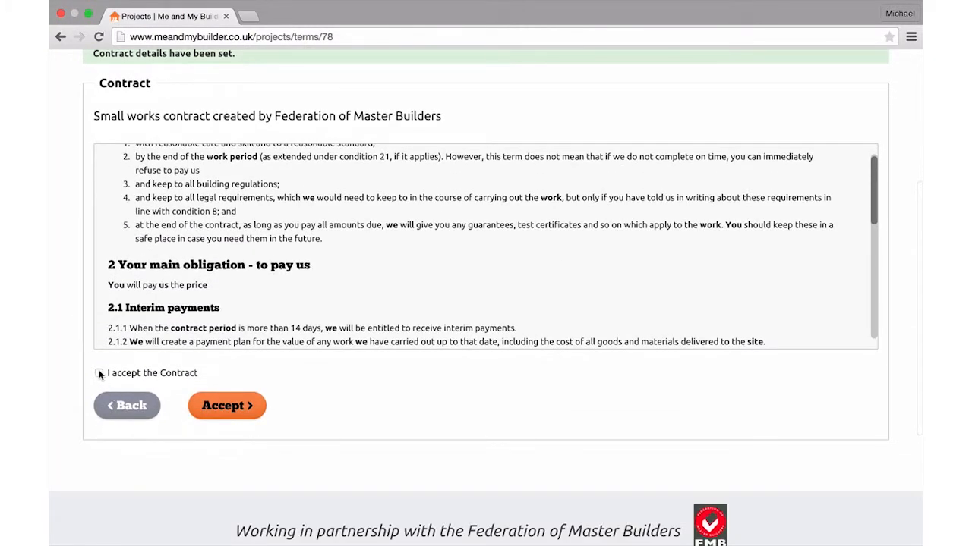
{"action": "left_click", "coordinate": [99, 372]}
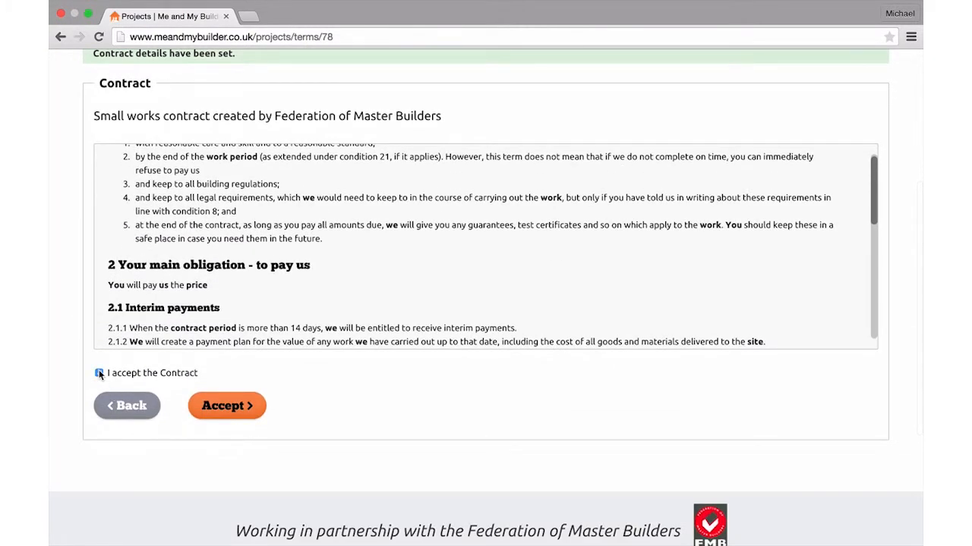
{"action": "left_click", "coordinate": [229, 417]}
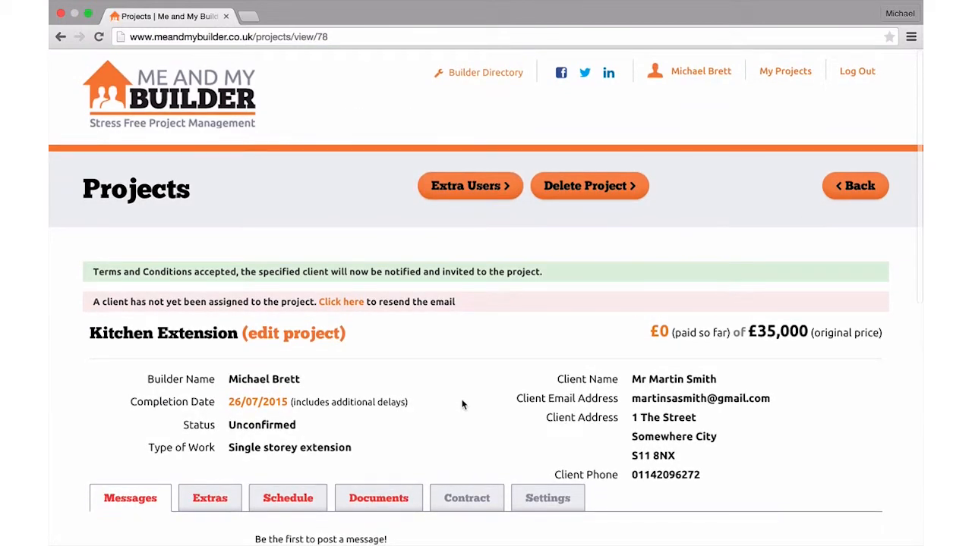
Review the Kitchen Extension project page and its schedule of weekly work, payments and notes.
{"action": "scroll", "coordinate": [461, 404], "scroll_direction": "down", "scroll_amount": 3}
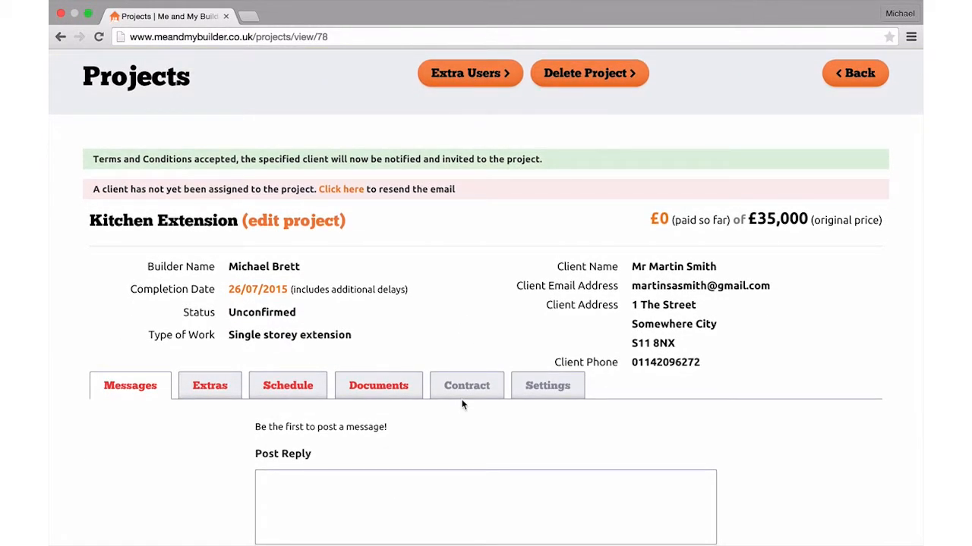
{"action": "scroll", "coordinate": [462, 404], "scroll_direction": "down", "scroll_amount": 3}
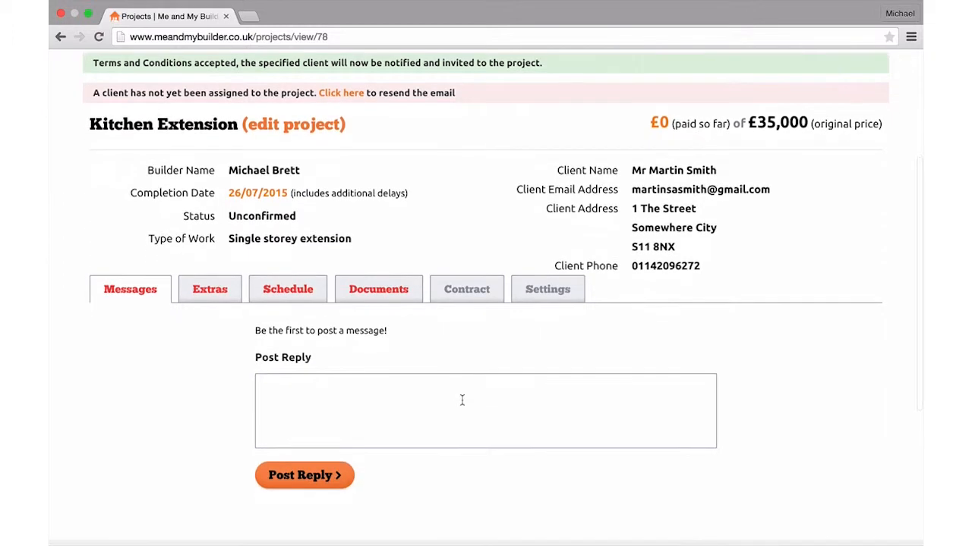
{"action": "scroll", "coordinate": [461, 400], "scroll_direction": "down", "scroll_amount": 1}
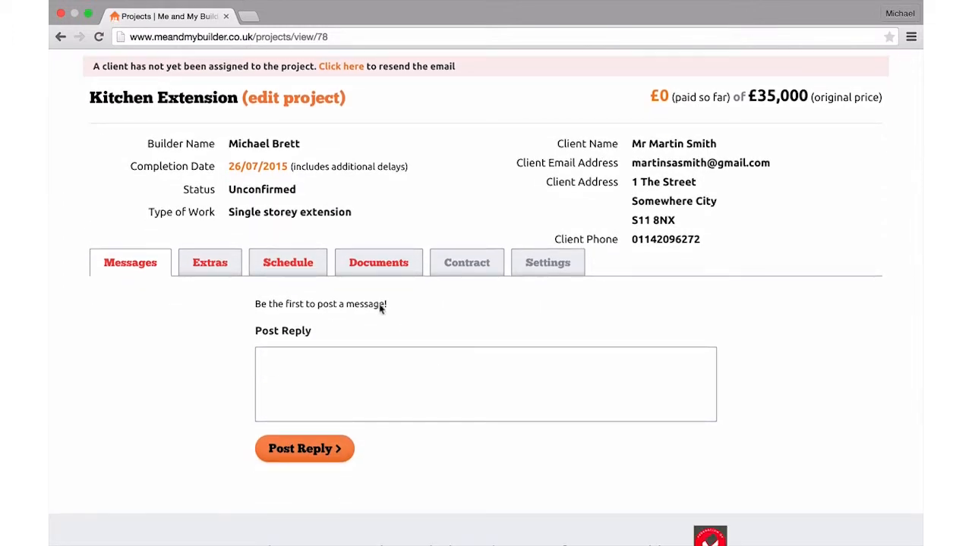
{"action": "left_click", "coordinate": [295, 261]}
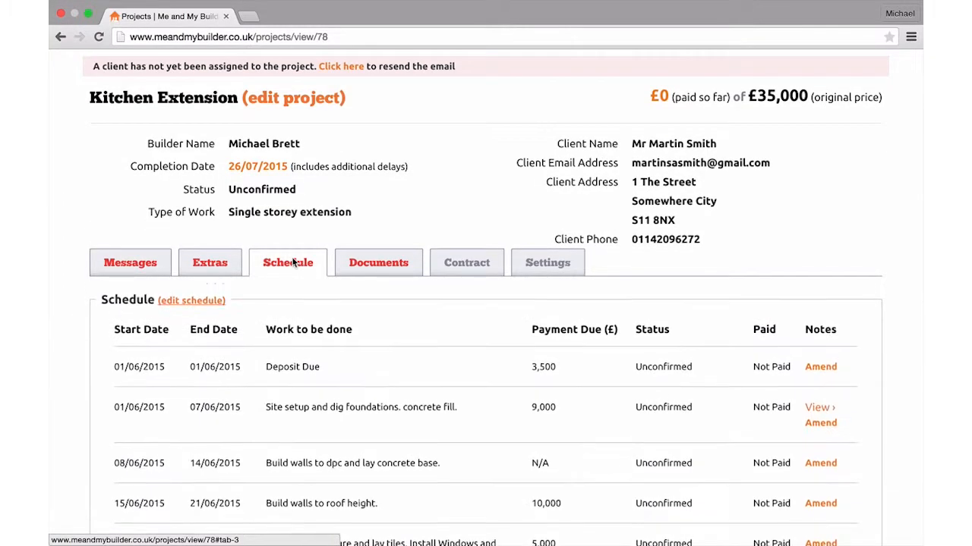
{"action": "scroll", "coordinate": [293, 262], "scroll_direction": "down", "scroll_amount": 4}
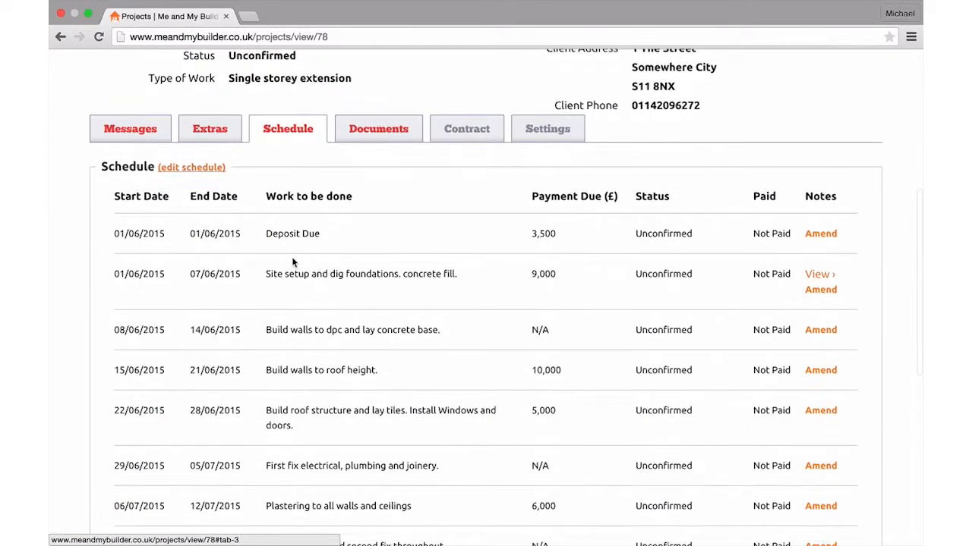